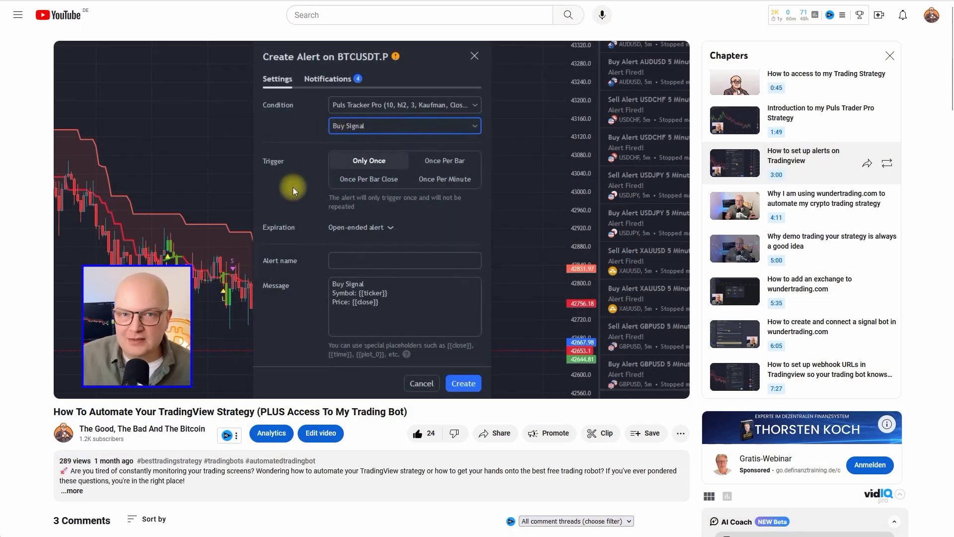
# Open the AI Crypto Trading Bot page from the Trading Bots menu and scroll through it.
pyautogui.click(345, 179)
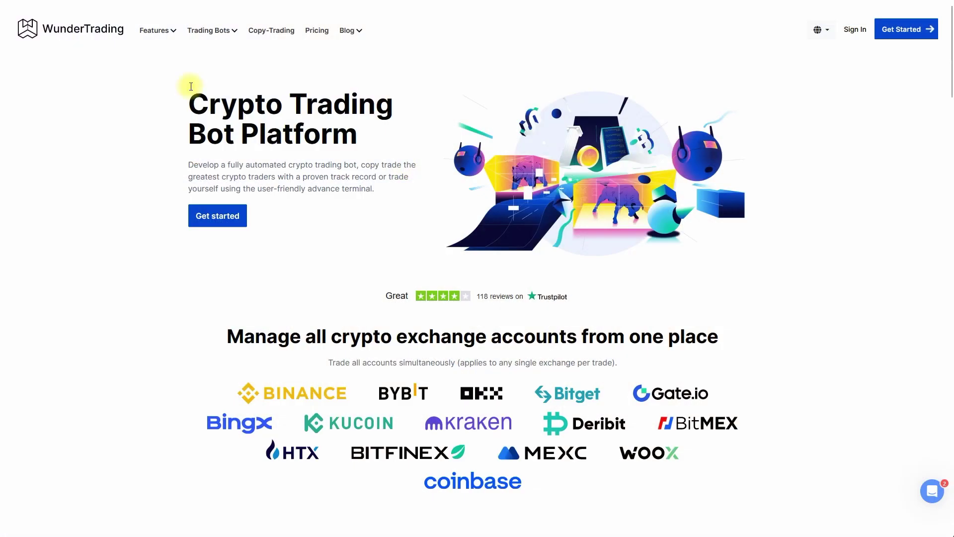
pyautogui.moveTo(201, 32)
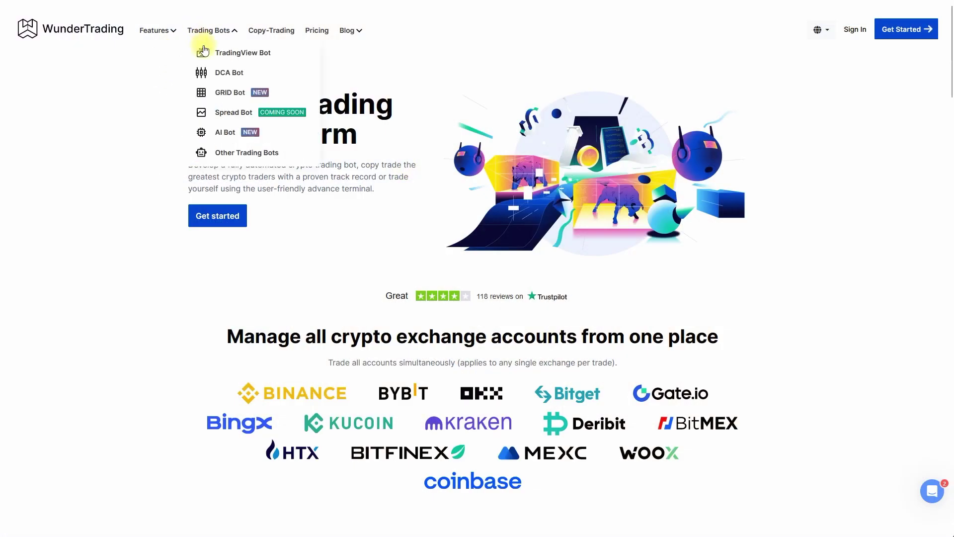
pyautogui.click(230, 133)
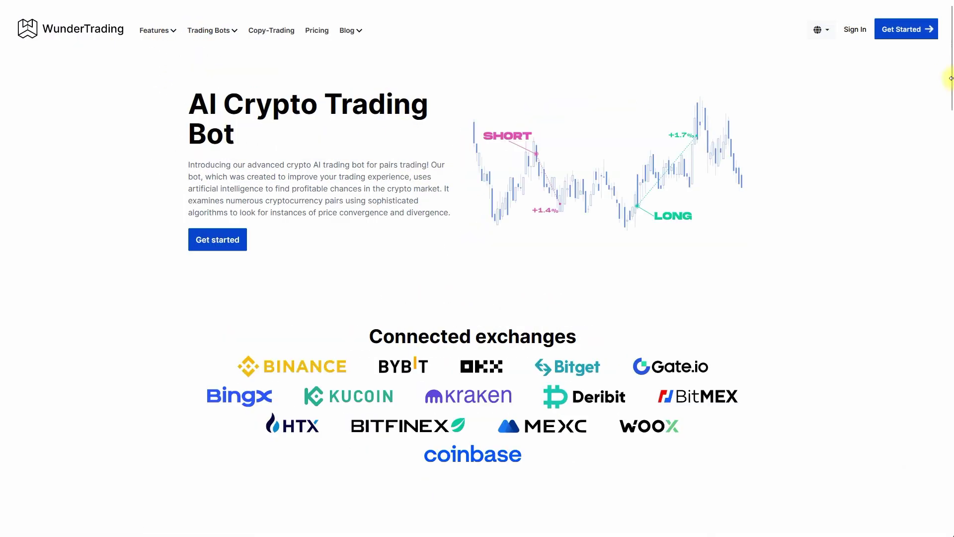
pyautogui.moveTo(951, 75); pyautogui.dragTo(950, 239)
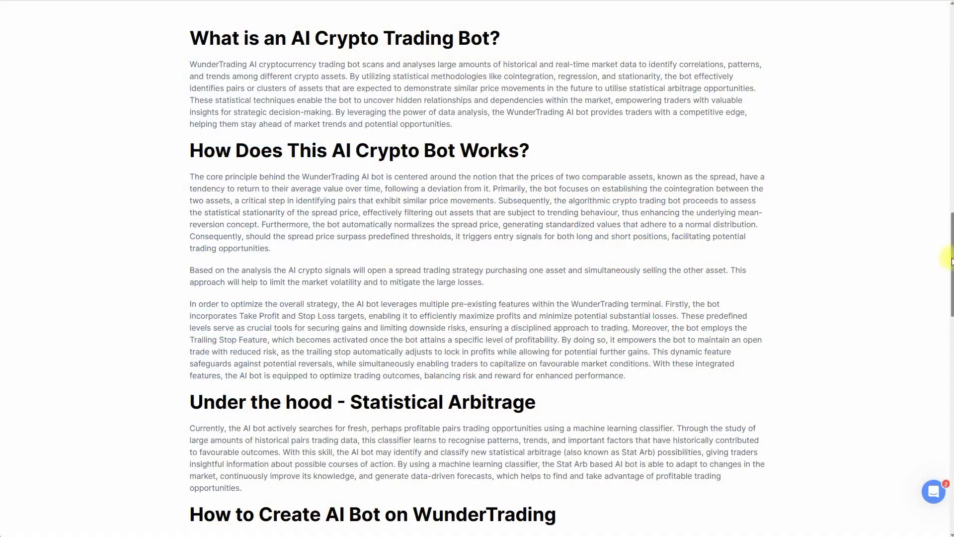
pyautogui.scroll(-6, 952, 271)
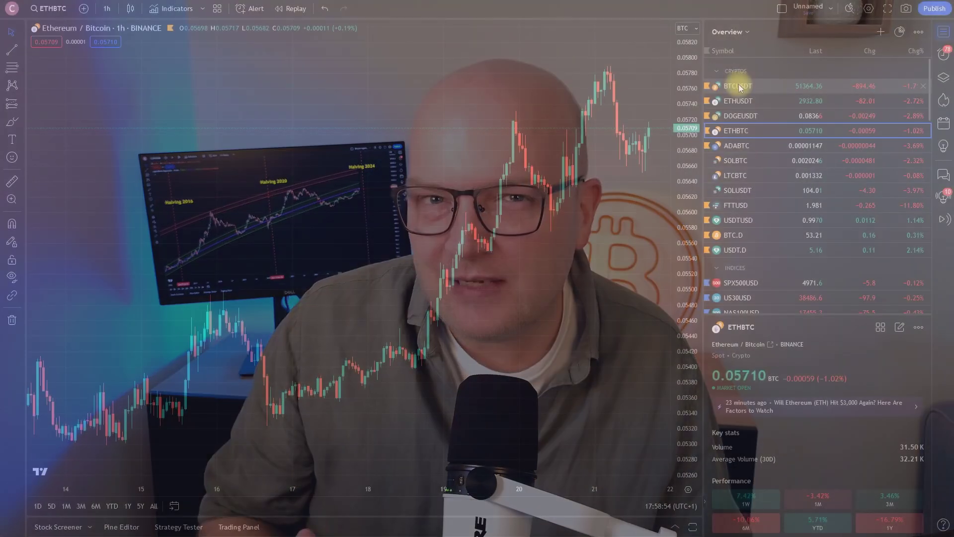
# Switch the chart to BTCUSDT, then back to ETHBTC.
pyautogui.click(740, 87)
pyautogui.click(746, 131)
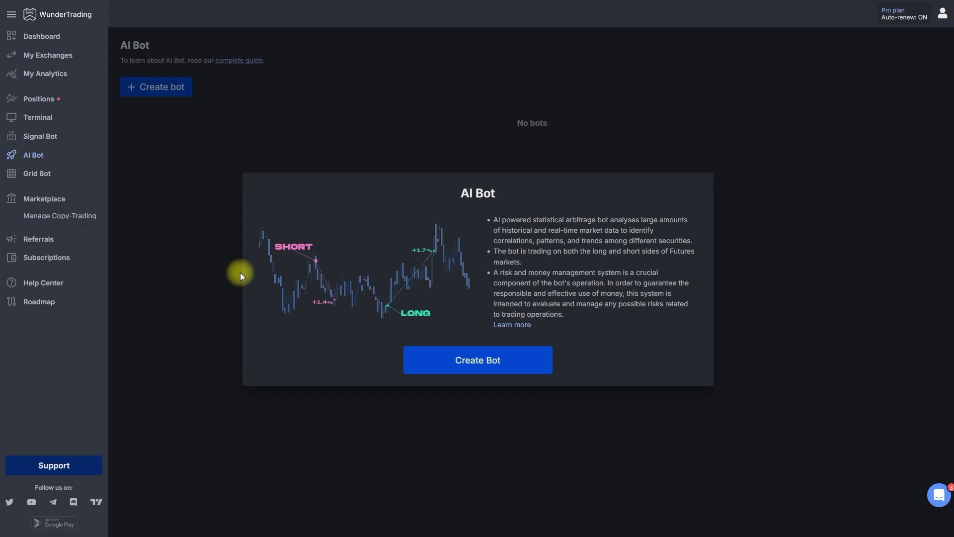
# Create a new AI bot on BYBIT-SWAP (USDT-M) using the API account with 10000 USDT.
pyautogui.click(450, 360)
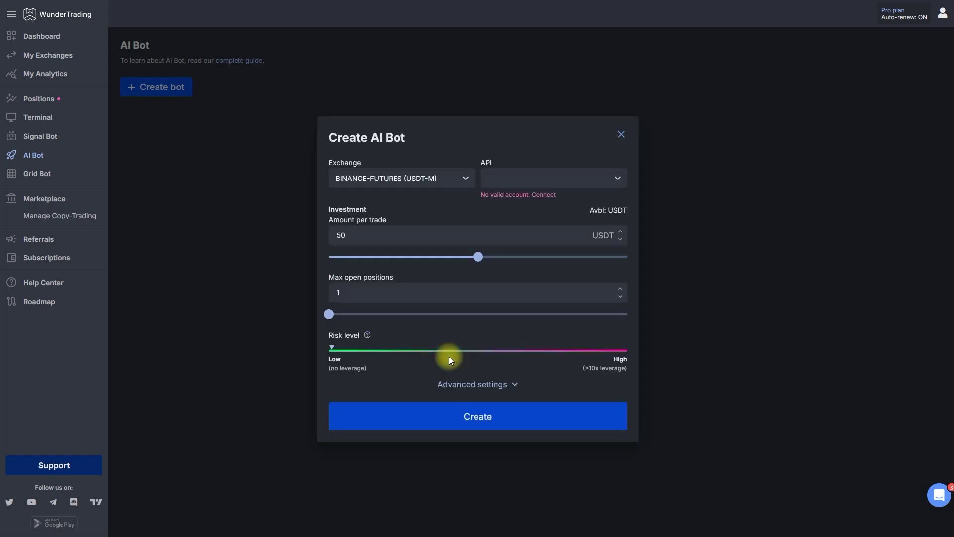
pyautogui.click(444, 177)
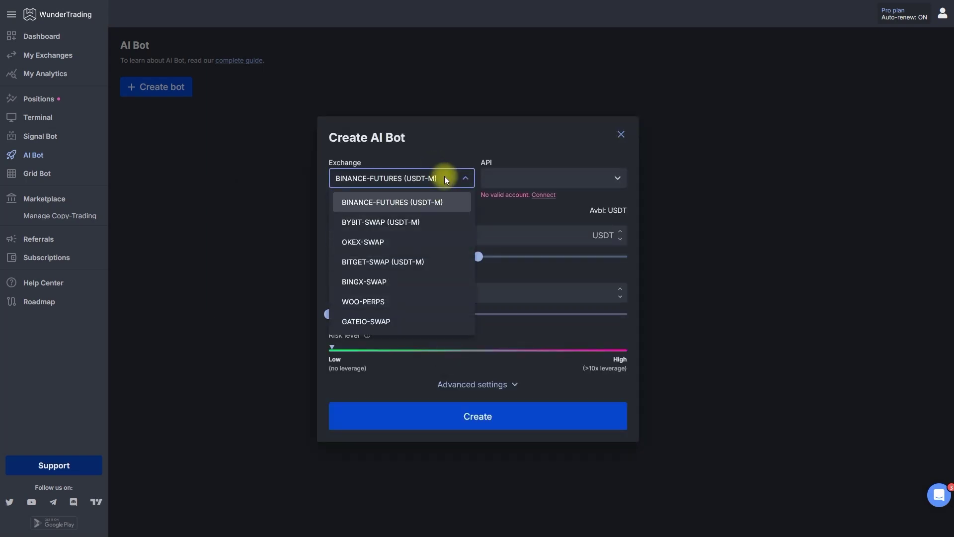
pyautogui.click(417, 232)
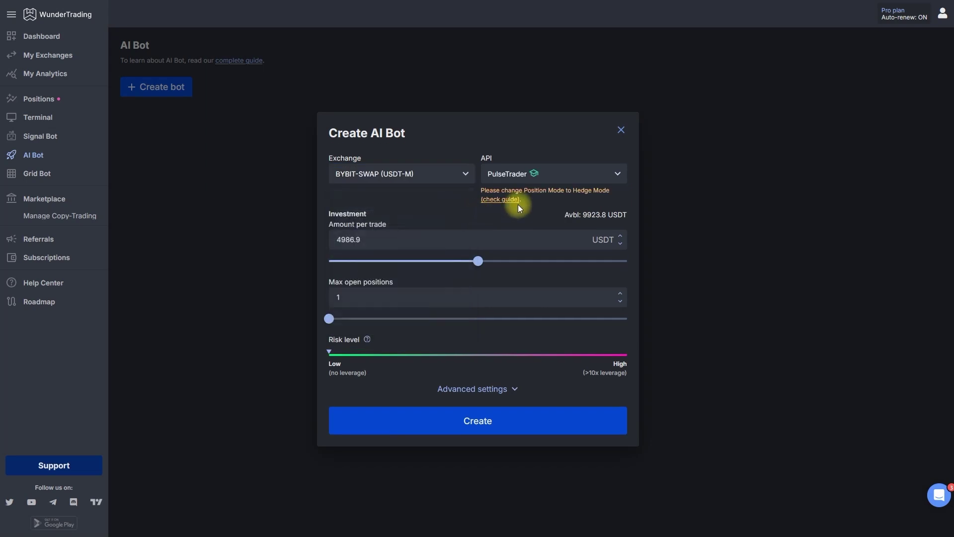
pyautogui.click(607, 174)
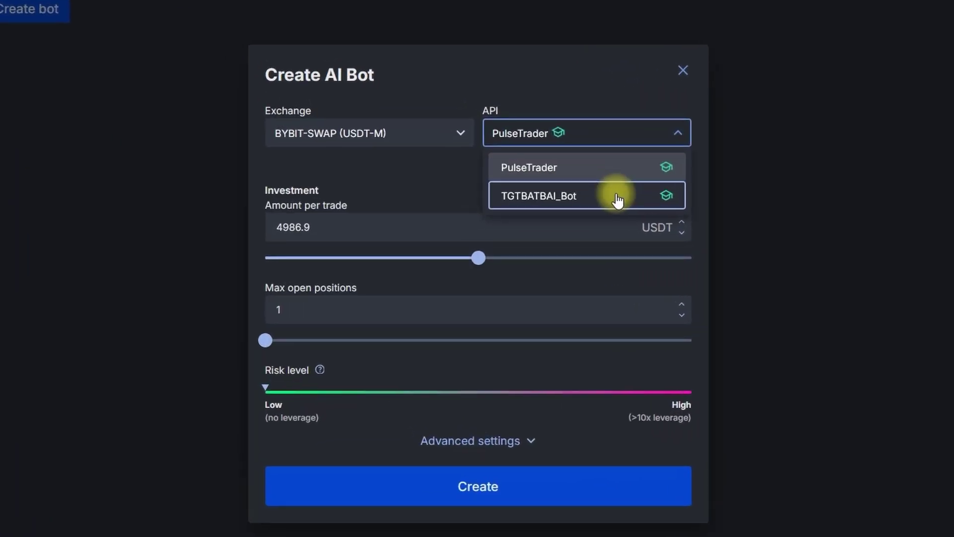
pyautogui.click(579, 221)
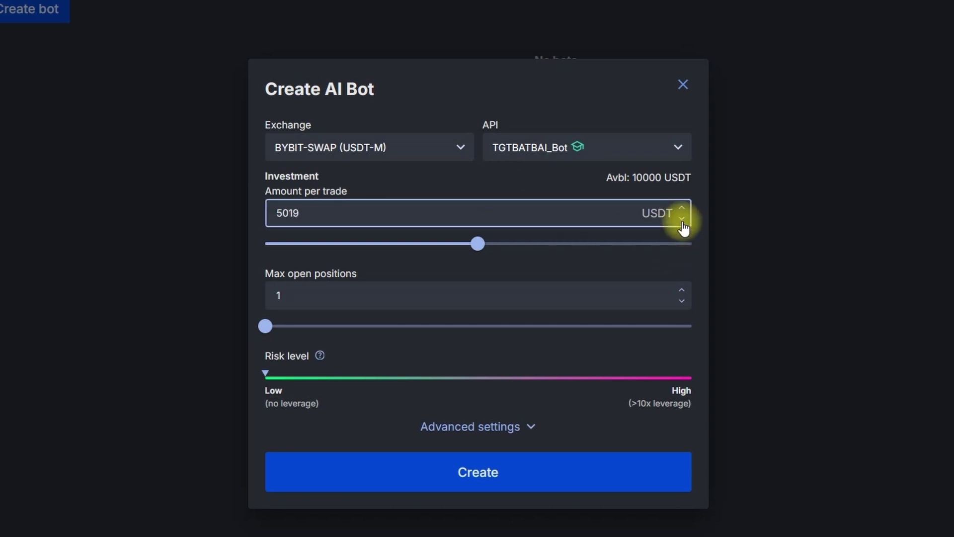
# Set the amount per trade to 5000 USDT and max open positions to 10.
pyautogui.moveTo(305, 213); pyautogui.dragTo(223, 213)
pyautogui.write('5000')
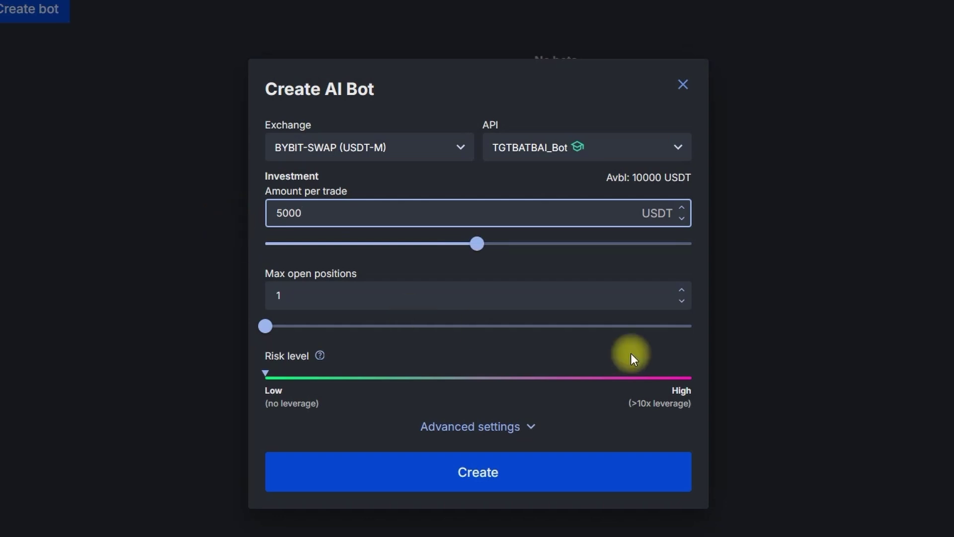
pyautogui.click(681, 293)
pyautogui.click(684, 293)
pyautogui.click(684, 293)
pyautogui.click(681, 292)
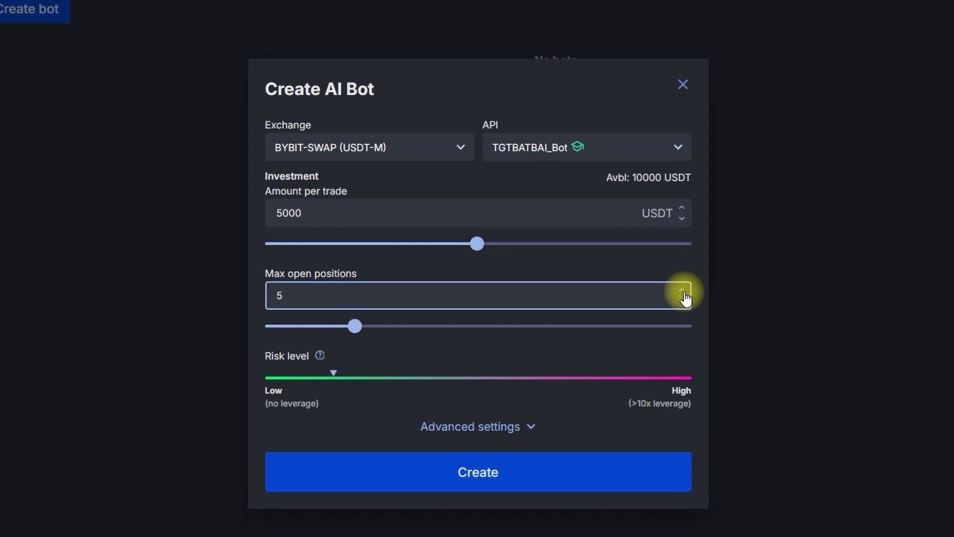
pyautogui.moveTo(355, 330)
pyautogui.mouseDown()
pyautogui.moveTo(624, 337)
pyautogui.moveTo(455, 339)
pyautogui.moveTo(543, 330)
pyautogui.moveTo(466, 343)
pyautogui.mouseUp()
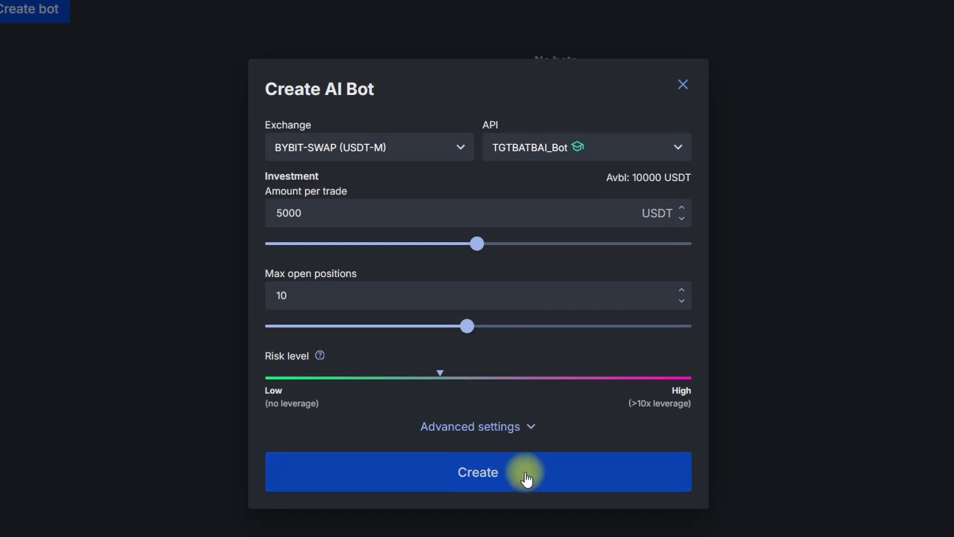
# Expand Advanced settings and toggle Take Profit and Stop Loss on, then back off.
pyautogui.click(521, 429)
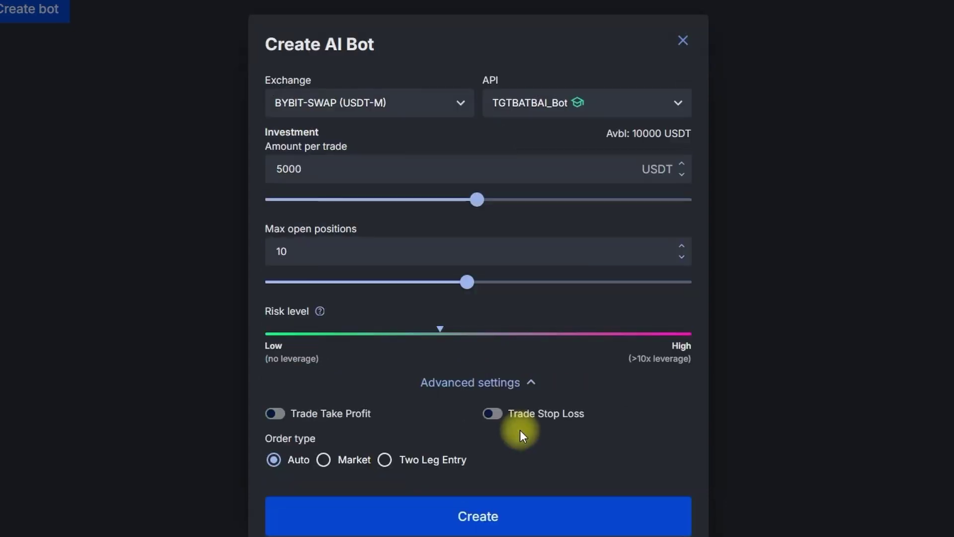
pyautogui.click(275, 413)
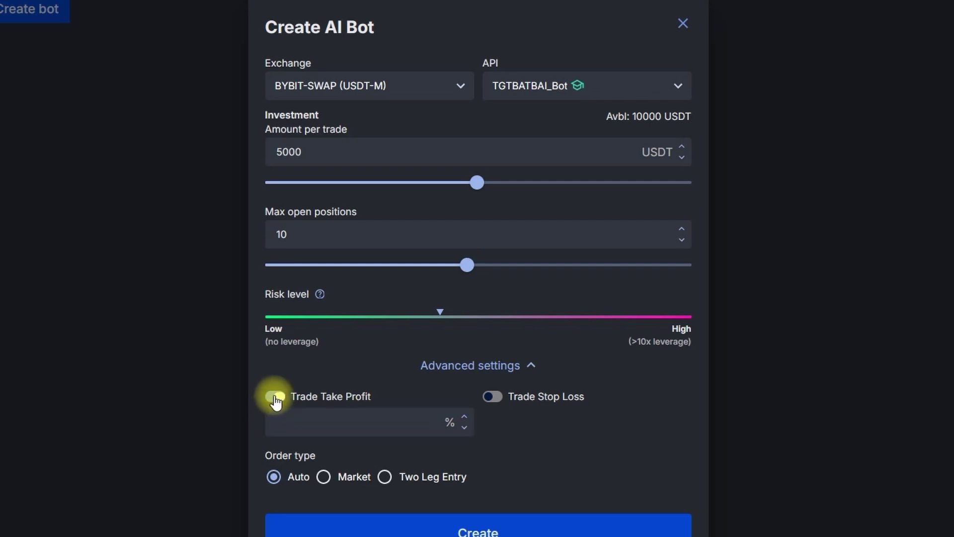
pyautogui.click(275, 396)
pyautogui.click(498, 413)
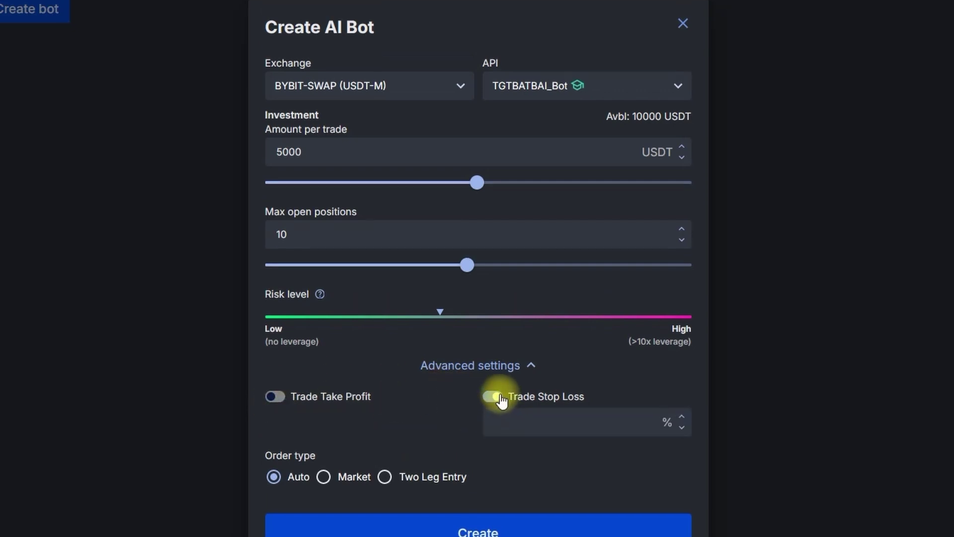
pyautogui.click(498, 397)
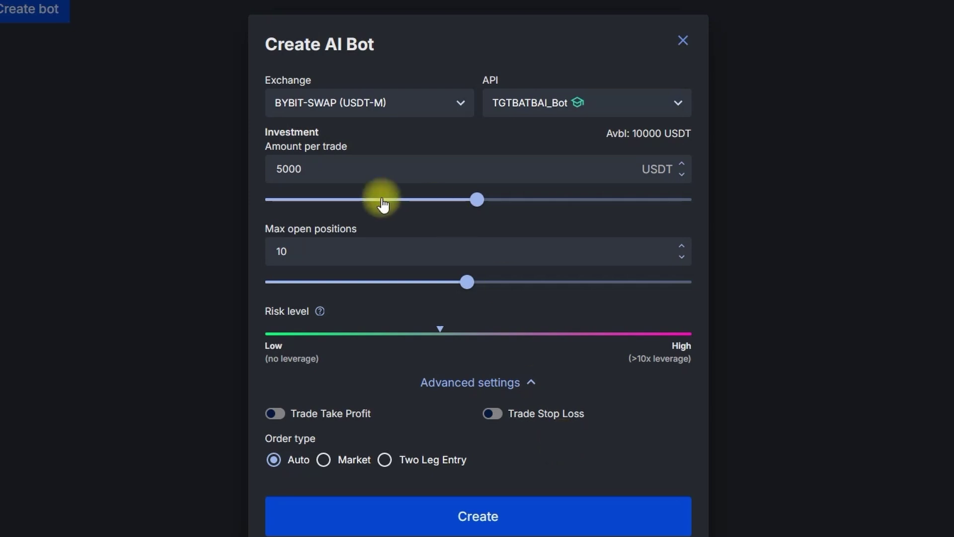
# Change the amount per trade to 2500 USDT.
pyautogui.moveTo(324, 169); pyautogui.dragTo(261, 171)
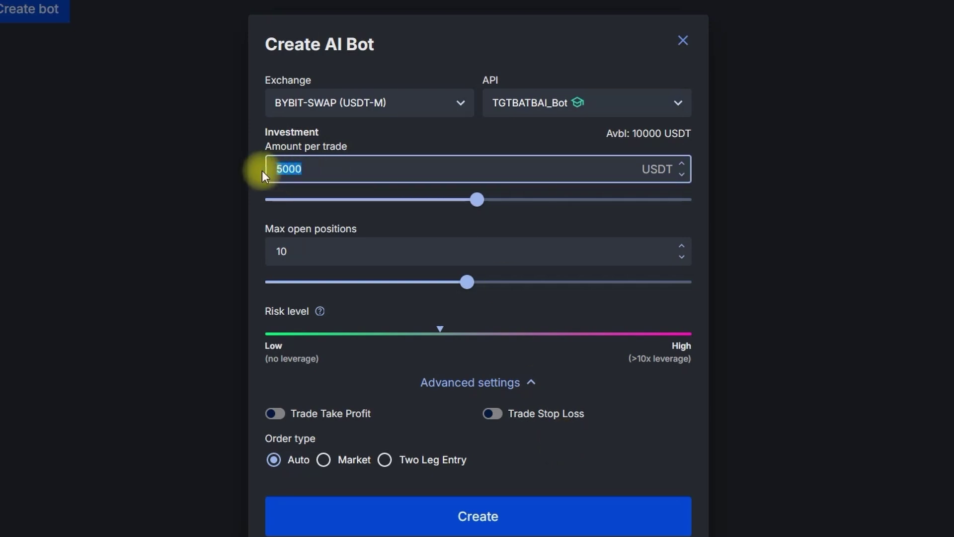
pyautogui.write('2500')
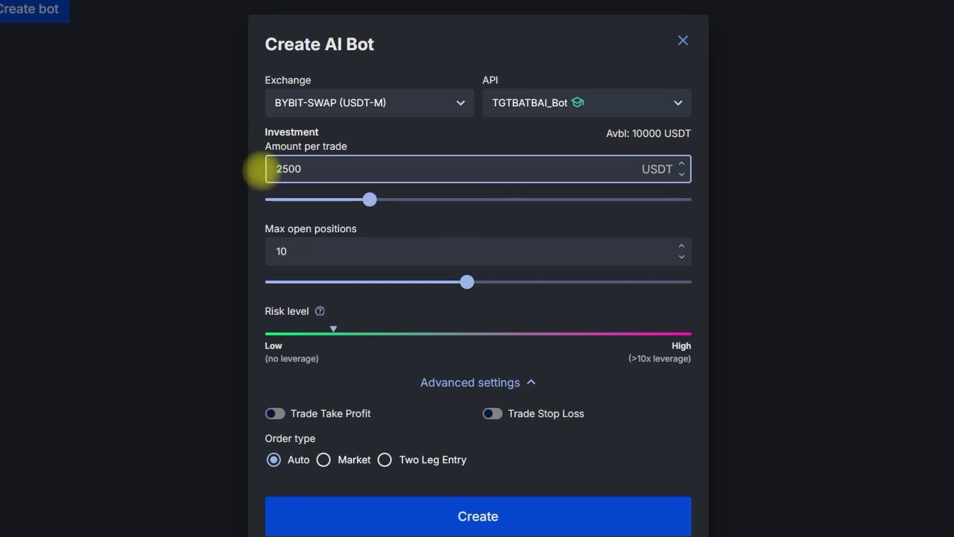
pyautogui.click(594, 431)
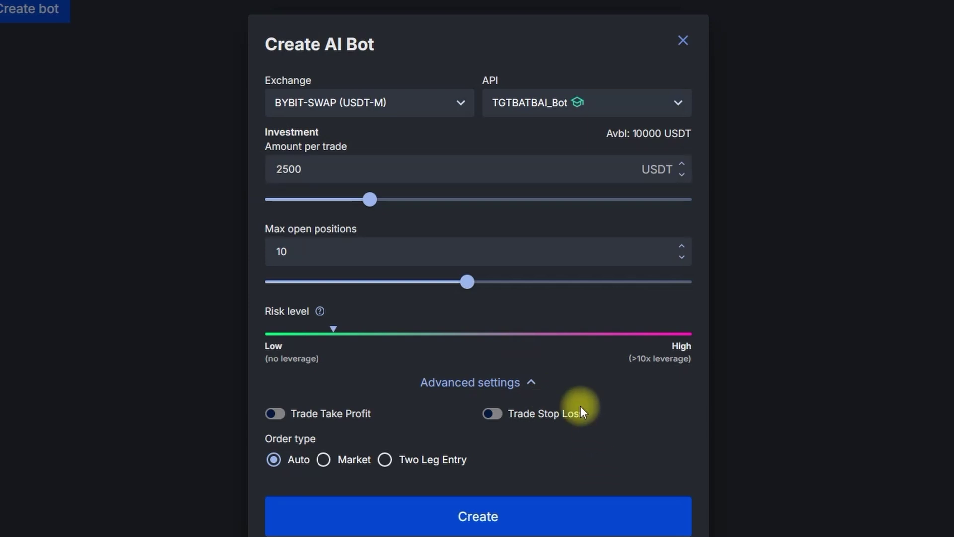
pyautogui.click(471, 241)
pyautogui.moveTo(372, 177); pyautogui.dragTo(240, 162)
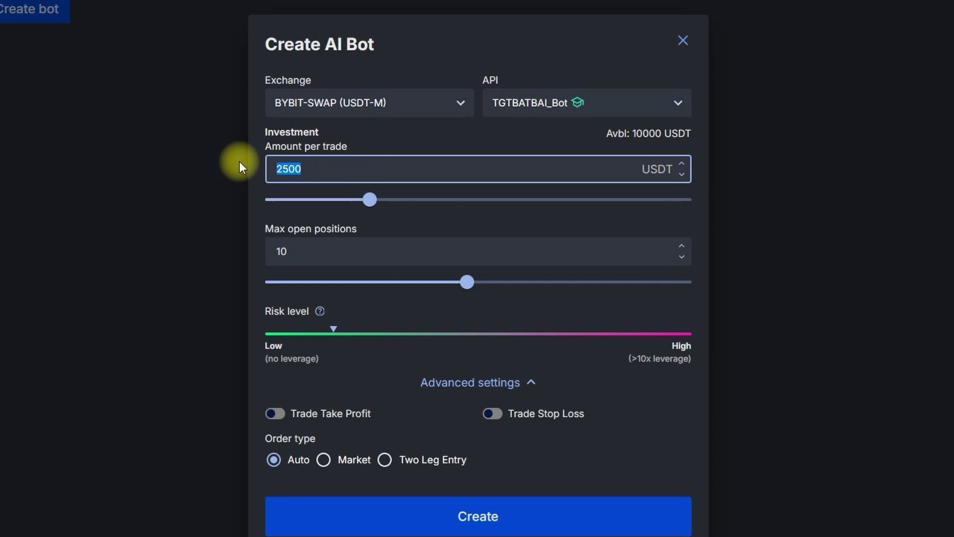
pyautogui.click(642, 422)
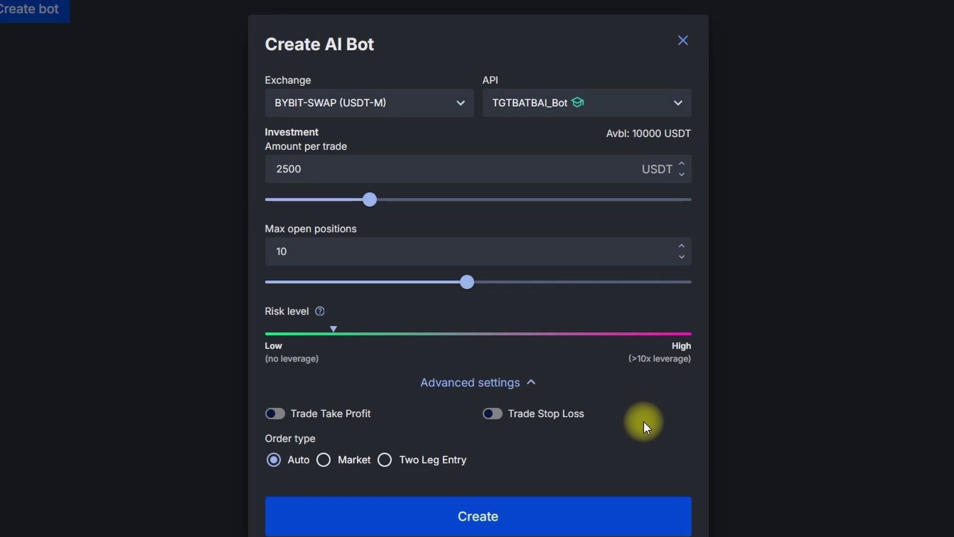
# Set the amount per trade back to 5000 USDT and create the bot.
pyautogui.moveTo(356, 181); pyautogui.dragTo(244, 170)
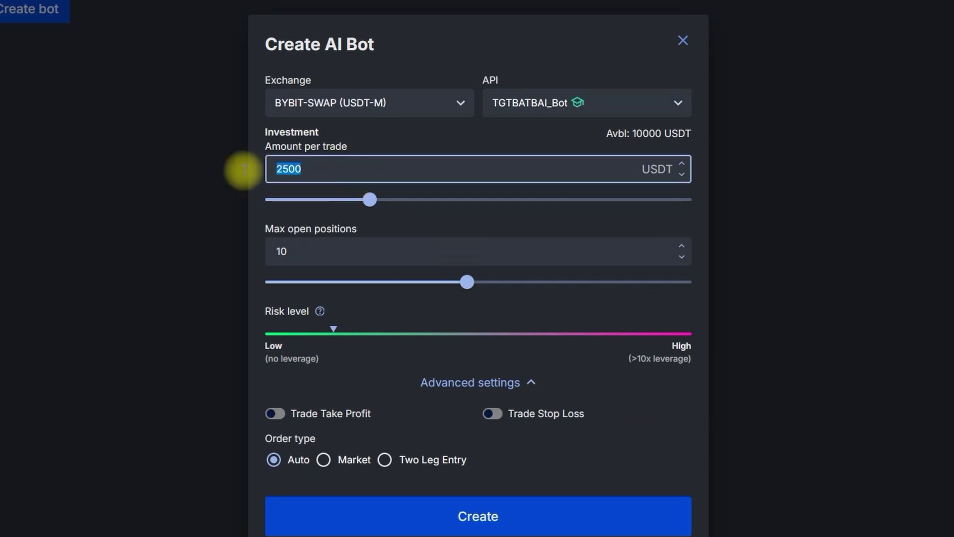
pyautogui.write('5000')
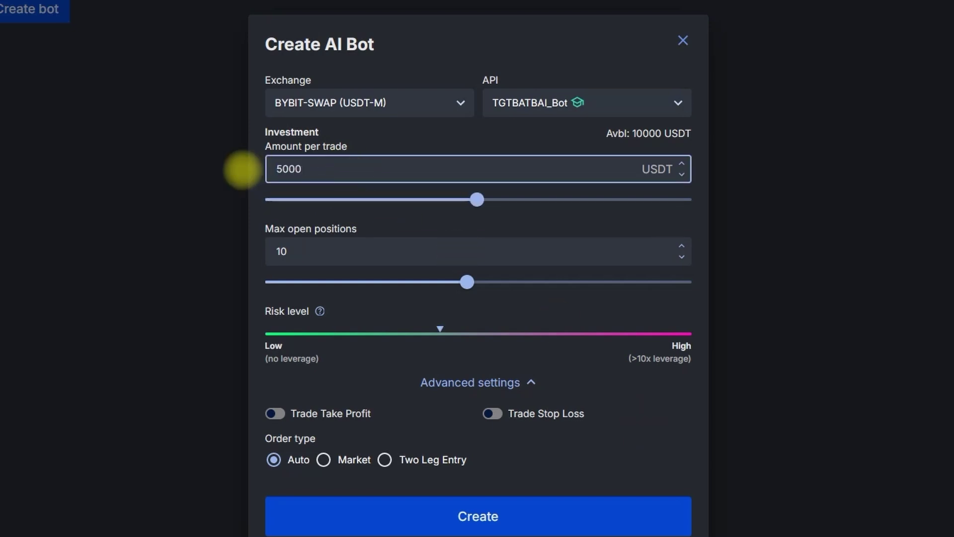
pyautogui.click(658, 415)
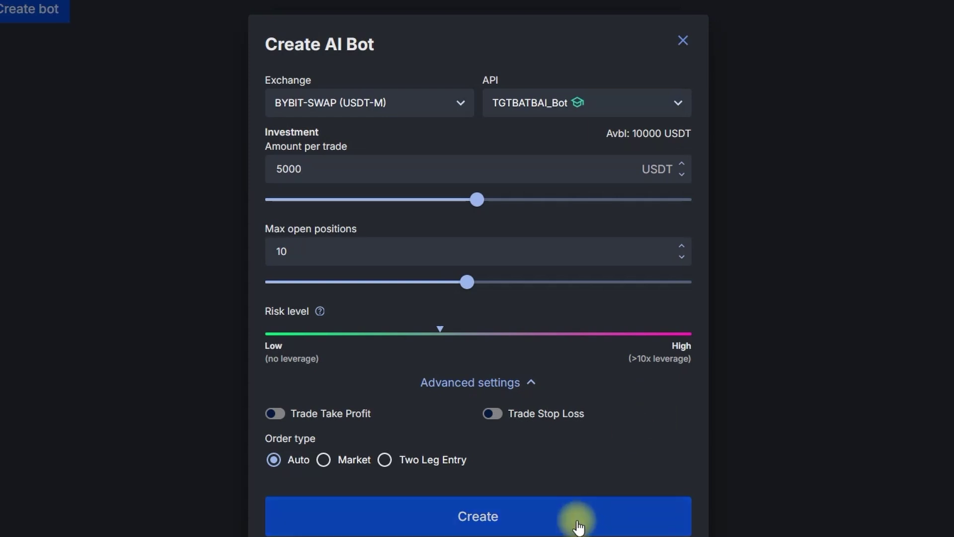
pyautogui.click(578, 524)
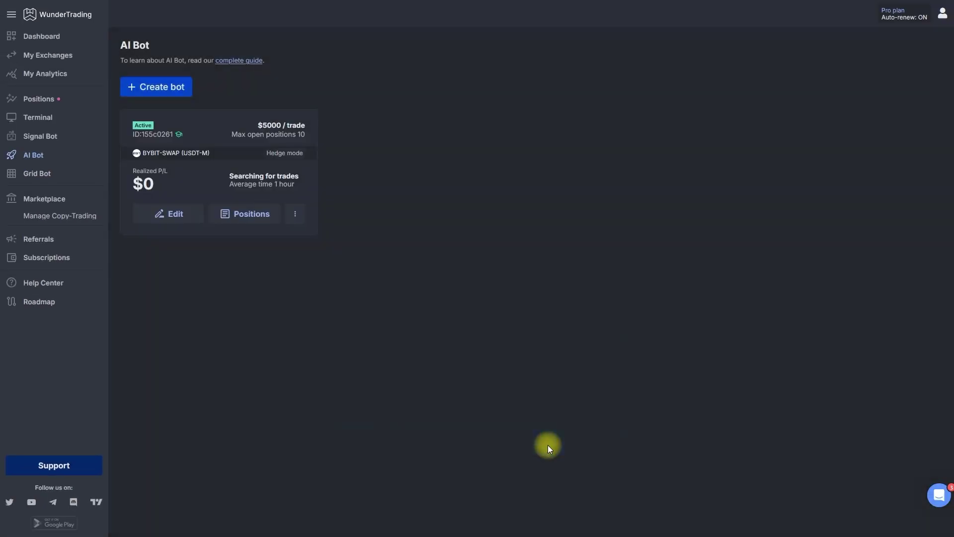